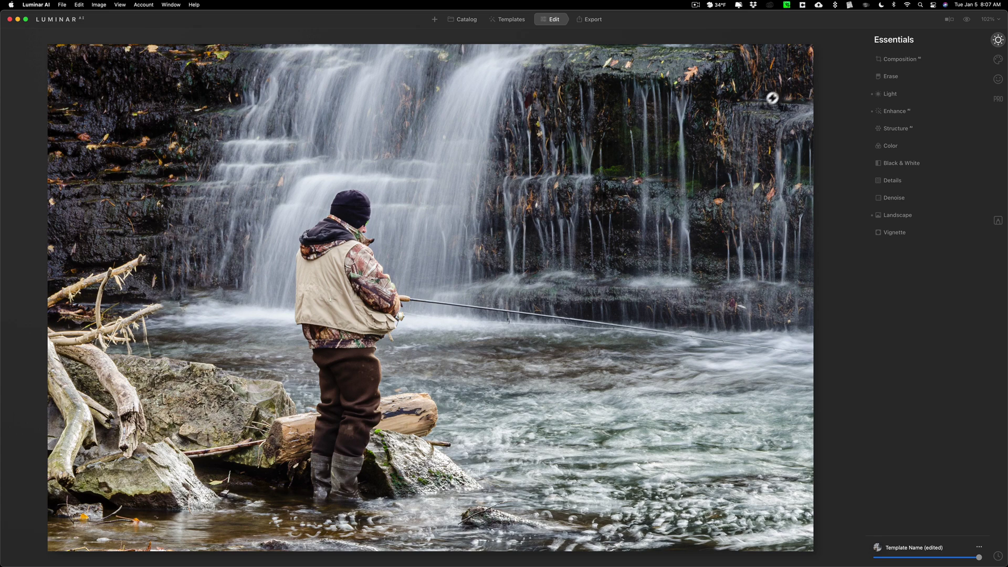
- Browse the Light, Enhance and Landscape adjustment panels without changing any values
click(887, 93)
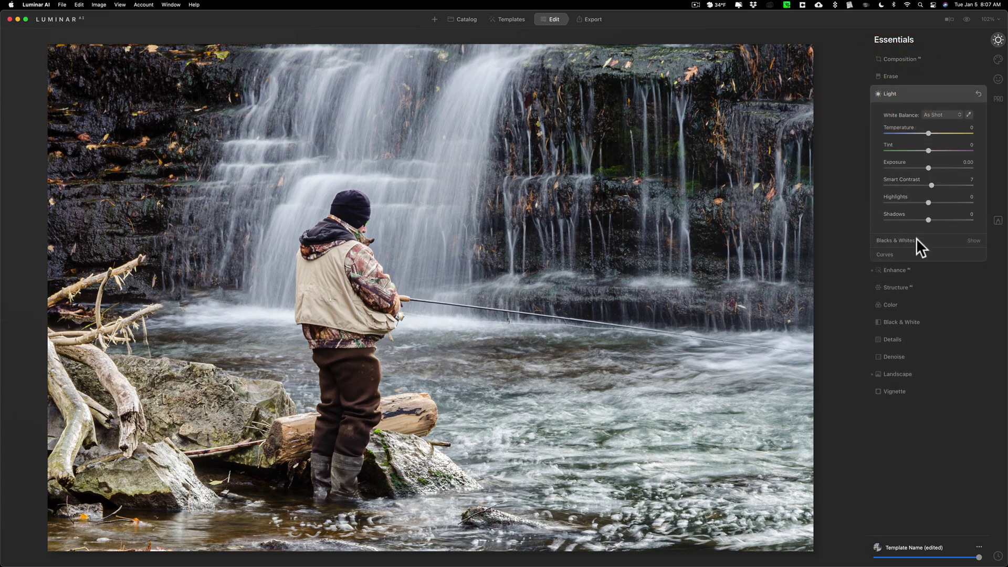
click(915, 241)
click(900, 93)
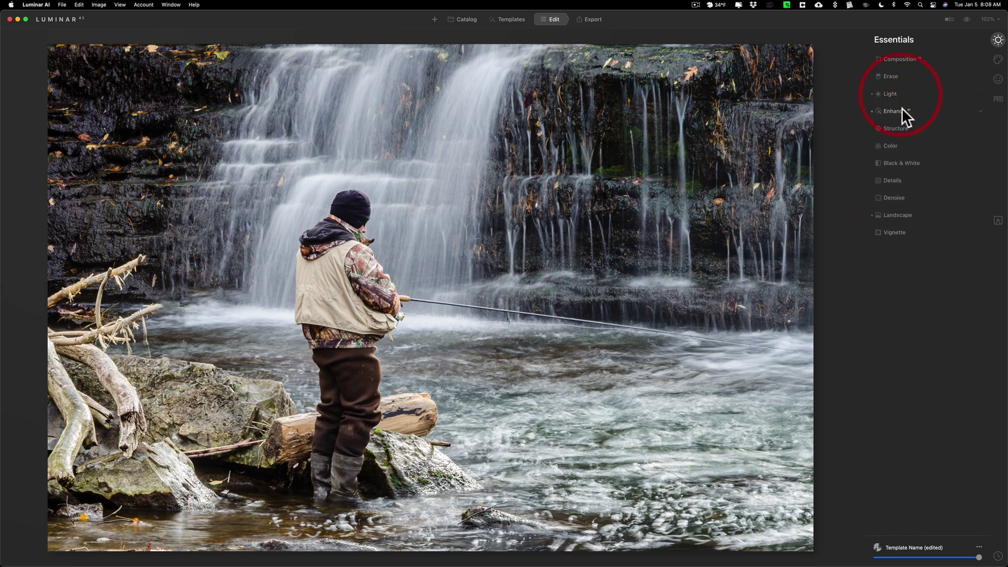
click(902, 108)
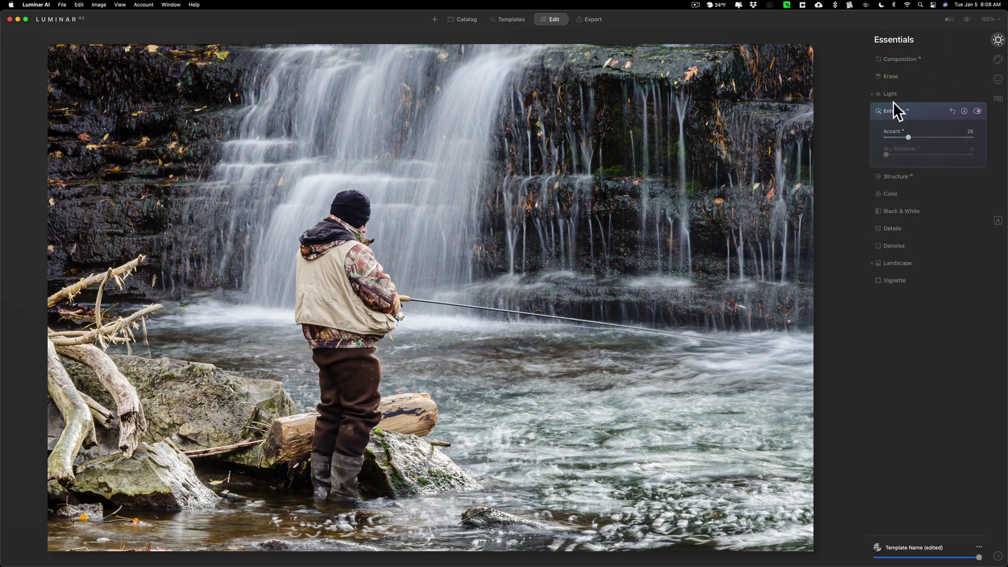
click(892, 108)
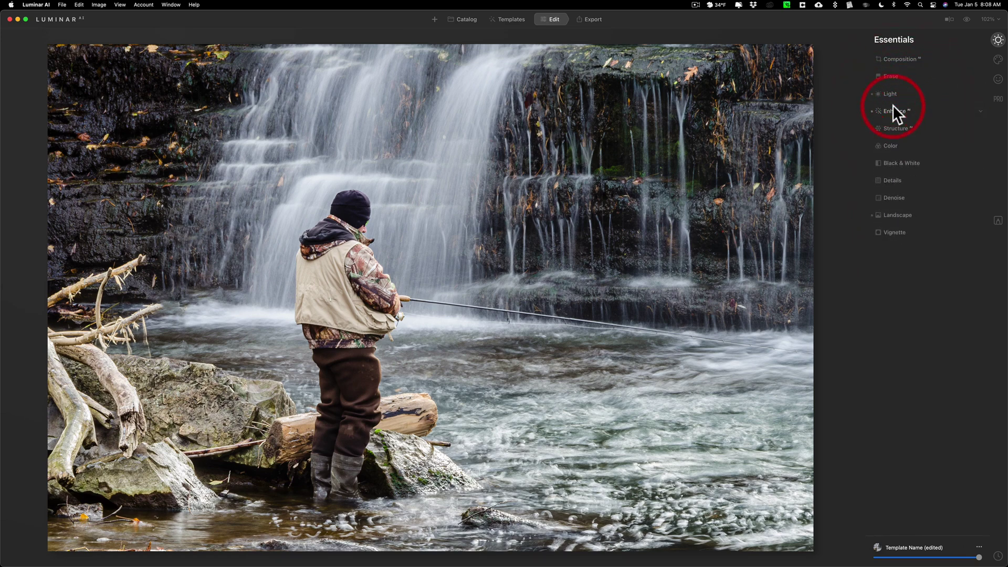
click(897, 215)
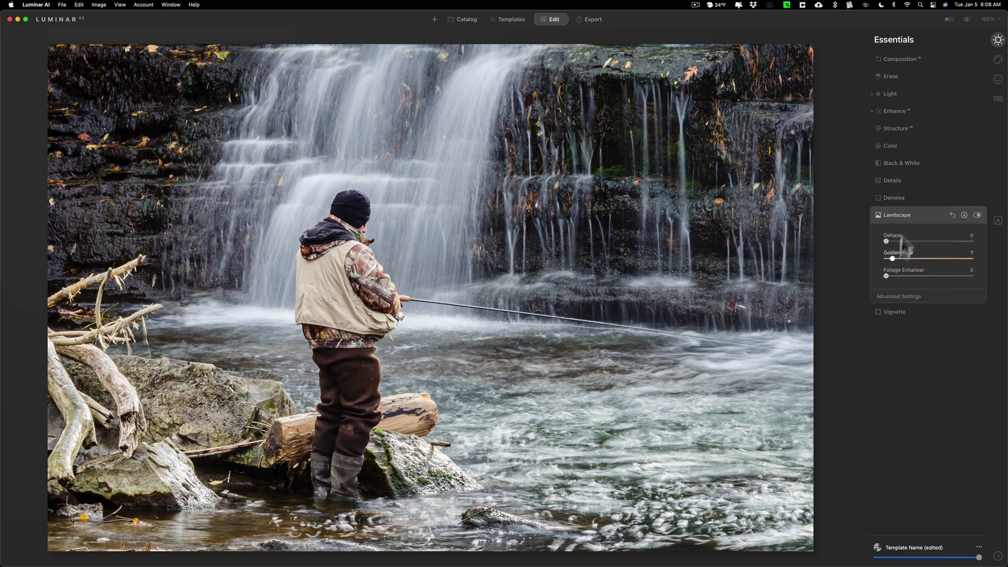
click(923, 213)
click(923, 215)
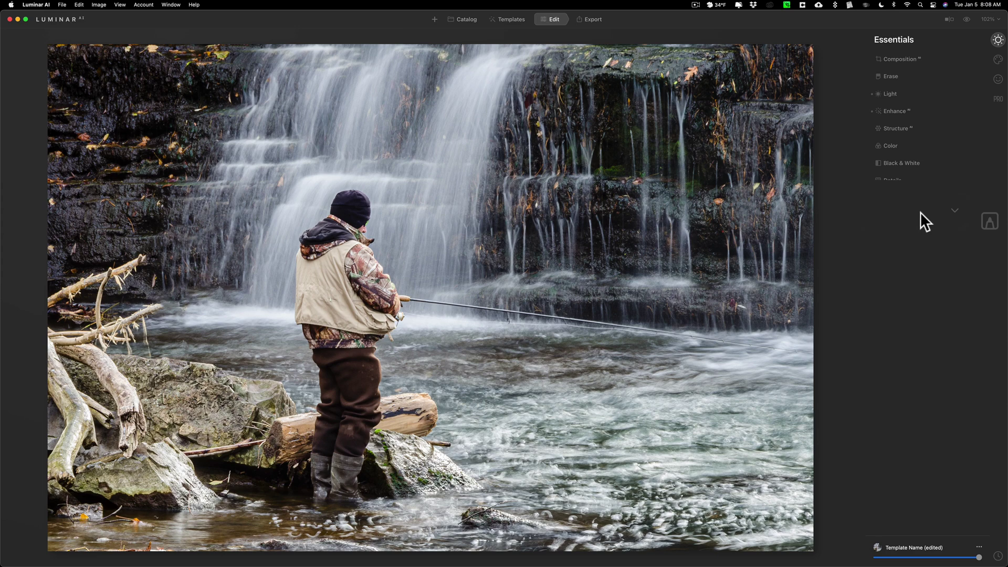
- In Local Masking, add a Basic layer and switch it from Paint Mask to Radial Mask
click(989, 219)
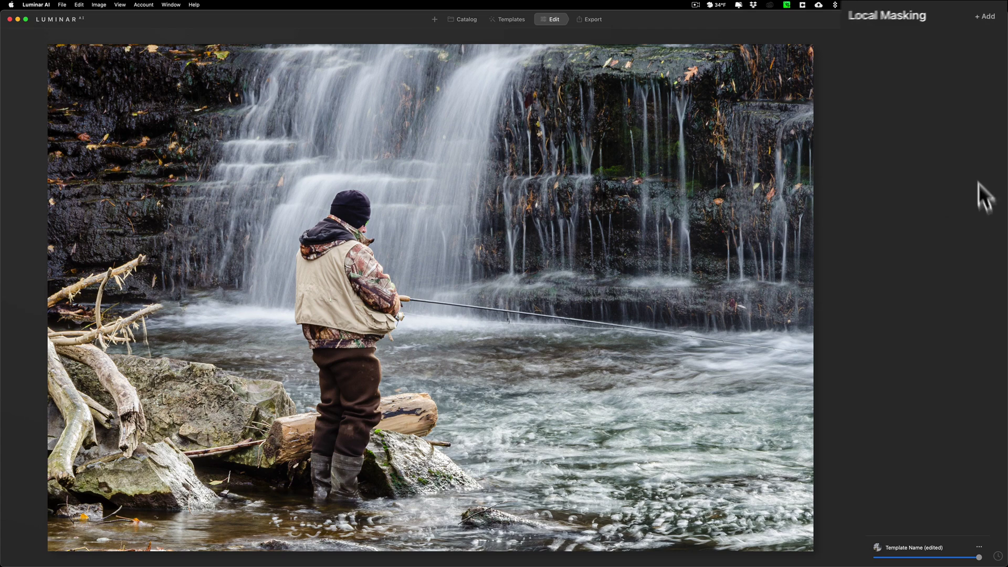
click(972, 23)
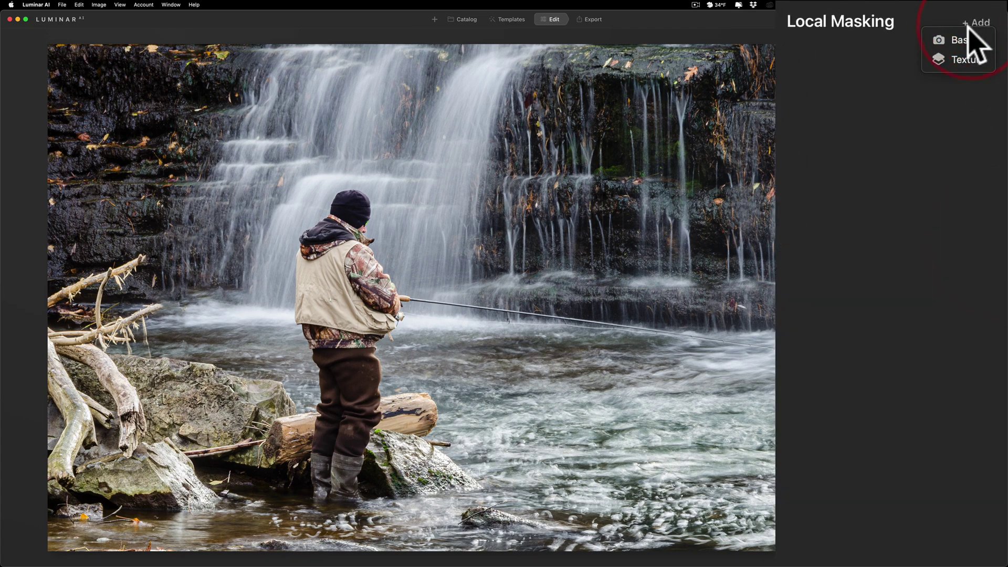
click(964, 36)
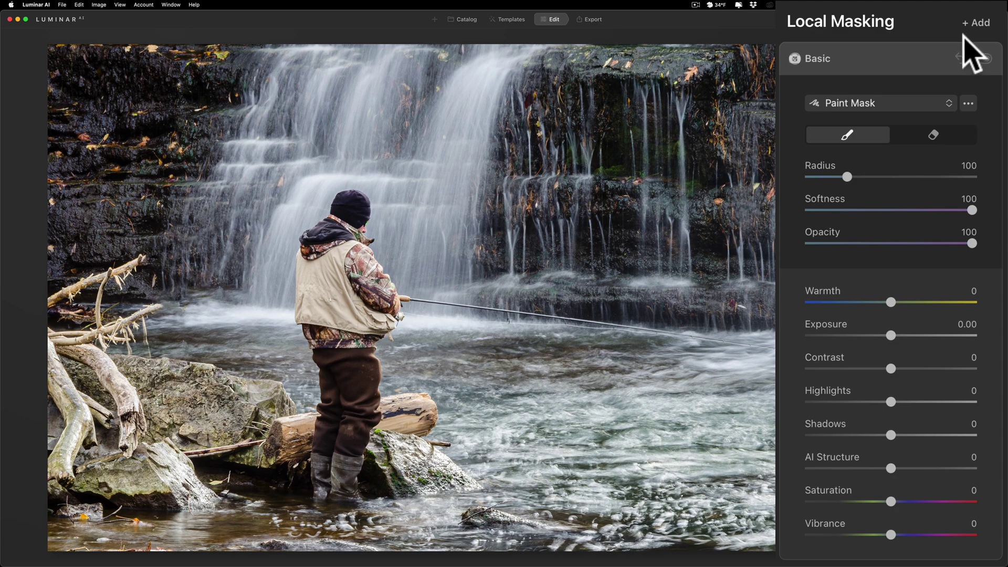
click(948, 102)
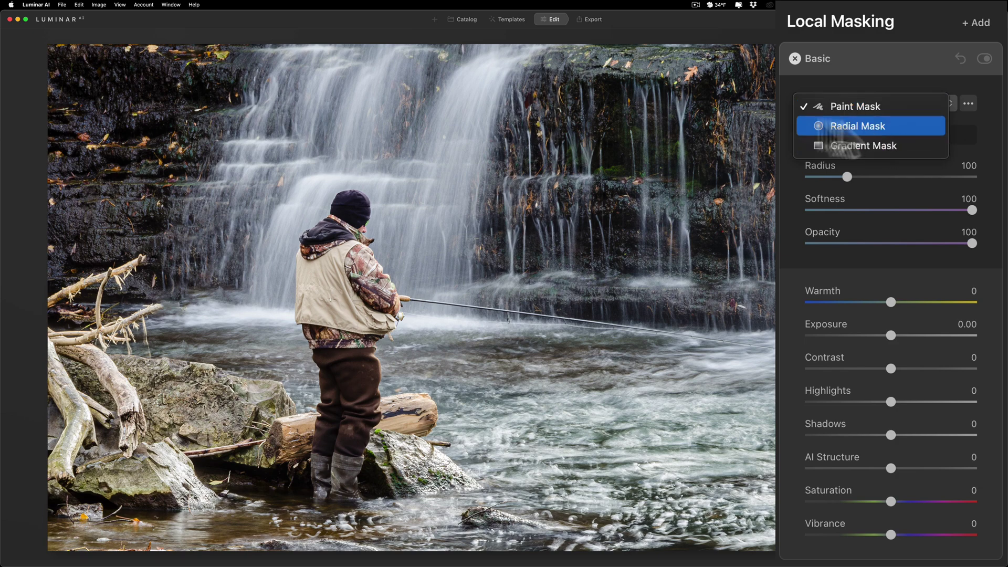
click(847, 126)
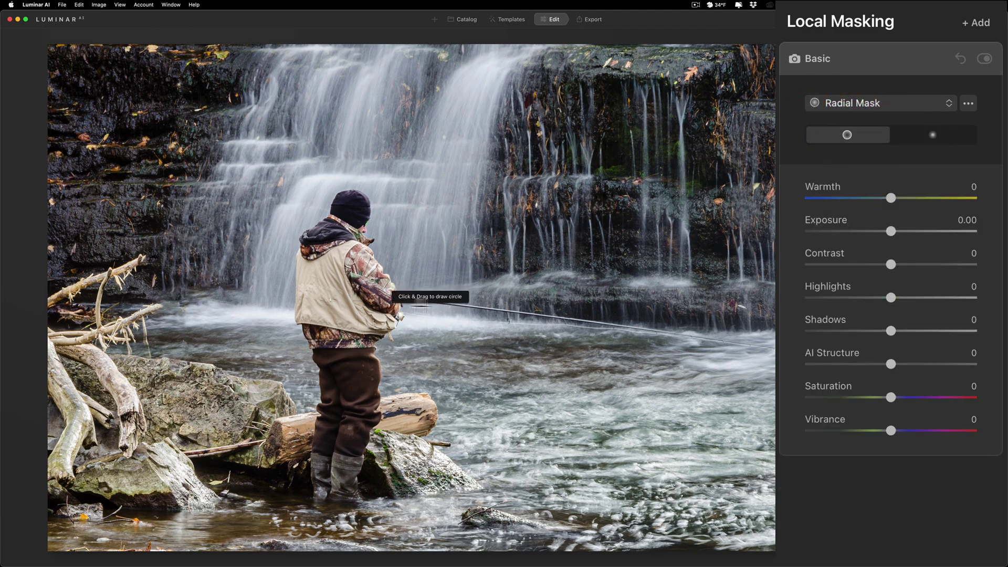
- Draw the radial mask on the fisherman, narrow it into an upright ellipse, and recentre it
drag(342, 278, 377, 370)
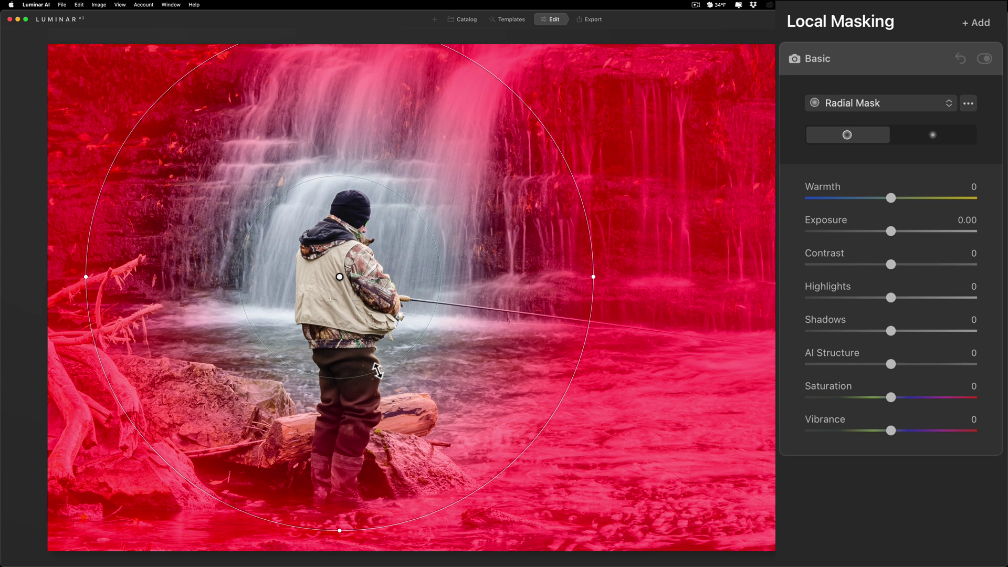
drag(378, 371, 377, 383)
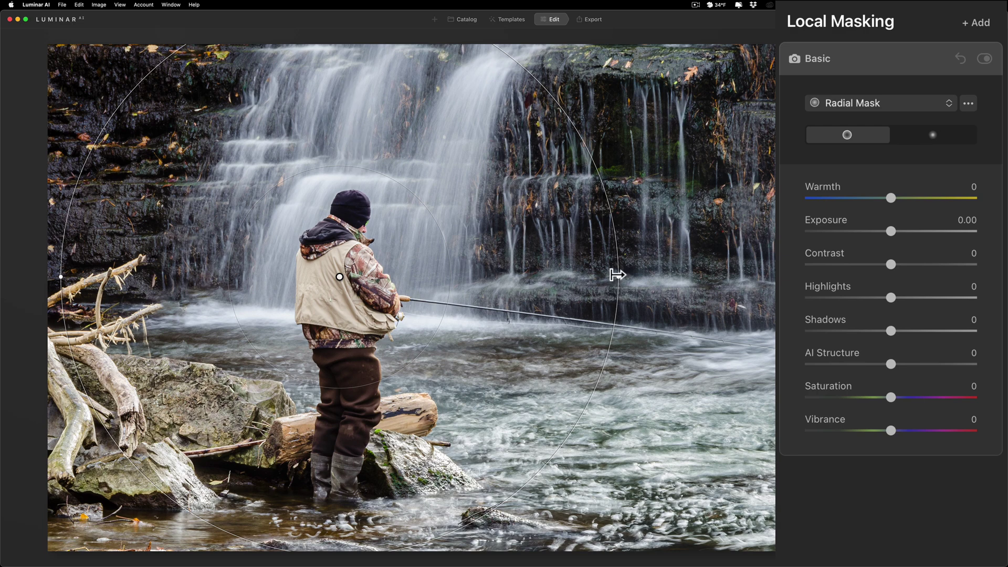
drag(618, 276, 530, 278)
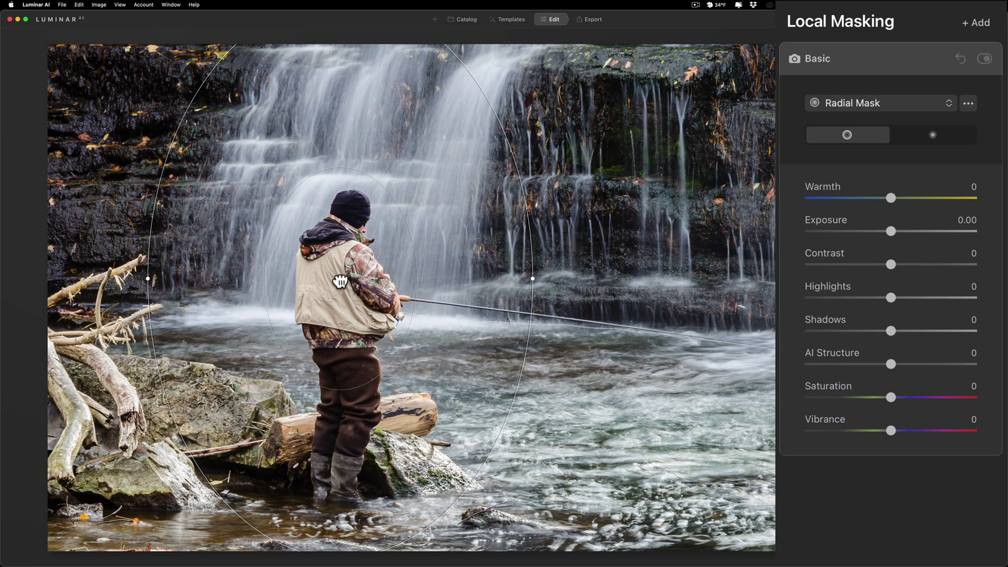
drag(340, 282, 342, 283)
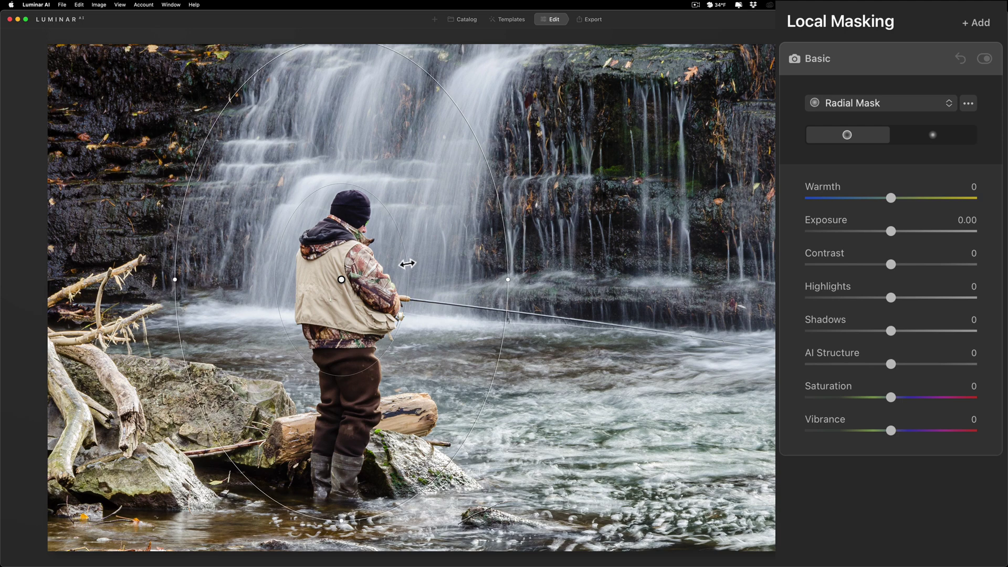
click(416, 264)
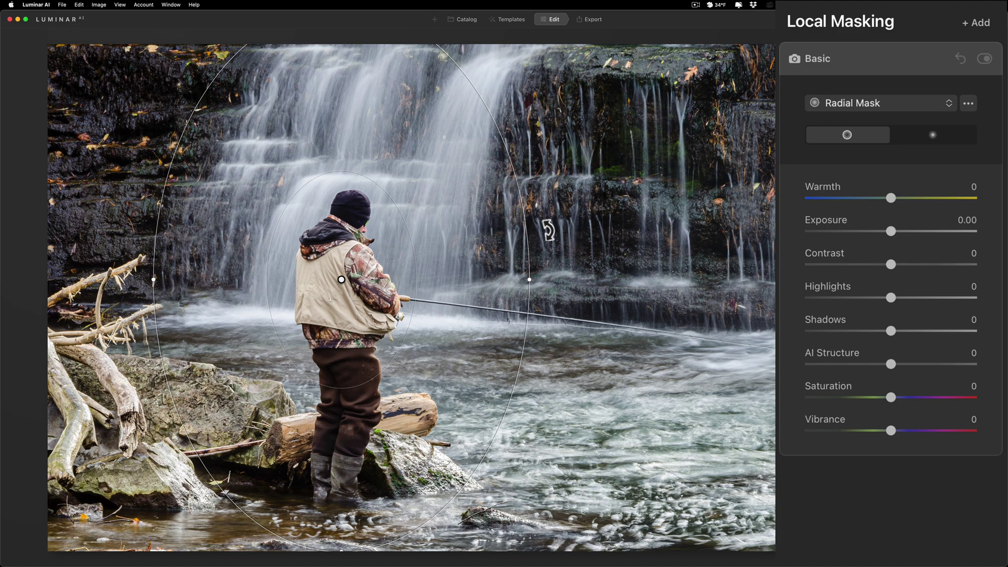
click(549, 229)
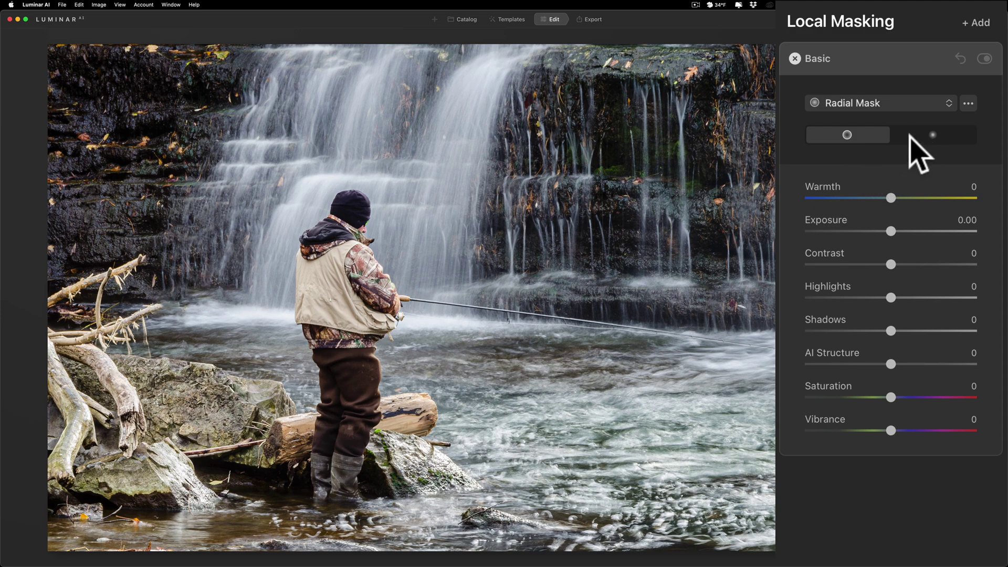
- Keep the mask on the surroundings and trial Exposure -5.00 with reduced saturation
click(935, 134)
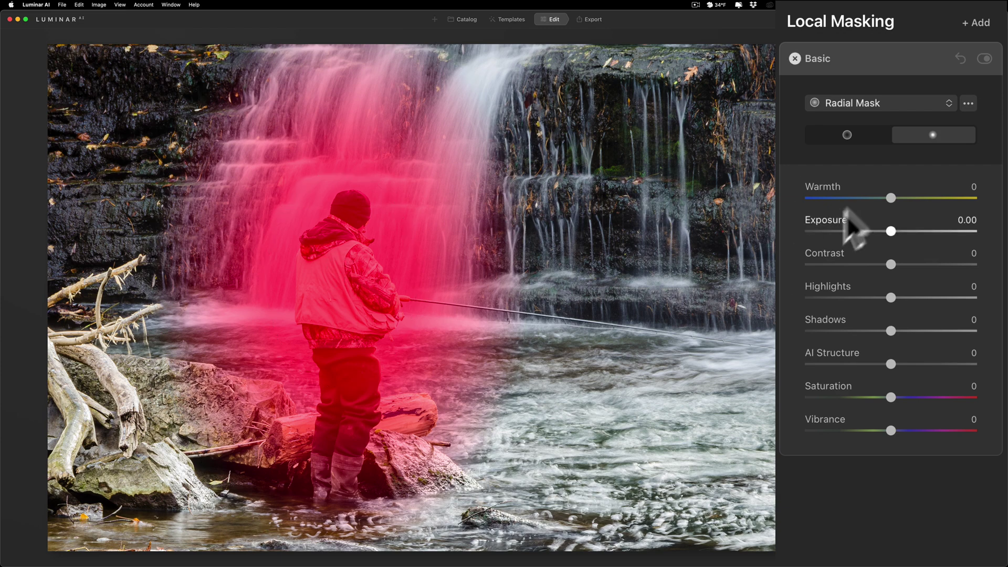
click(859, 135)
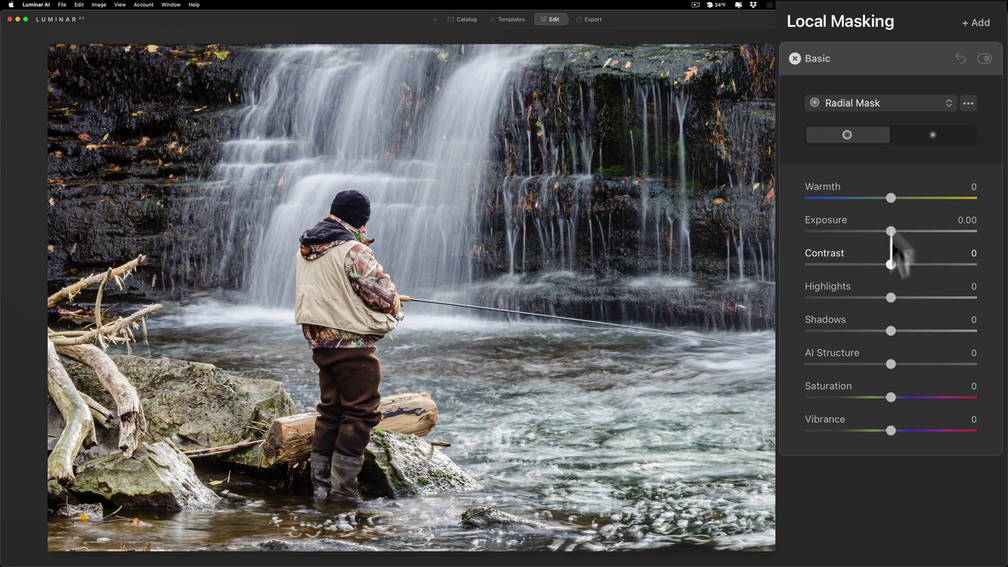
mouse_move(891, 231)
mouse_down()
mouse_move(785, 225)
mouse_move(887, 232)
mouse_up()
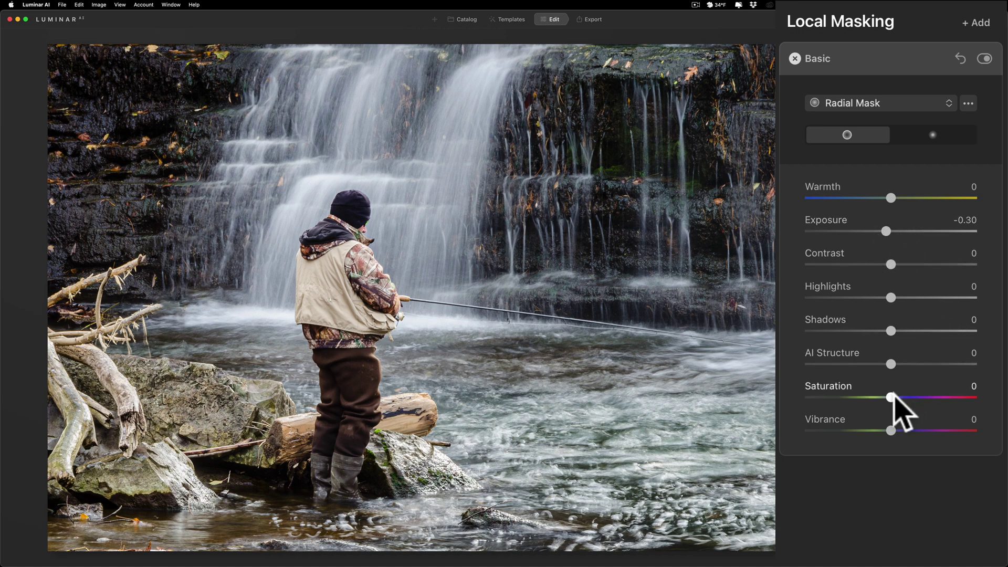
drag(891, 398, 866, 397)
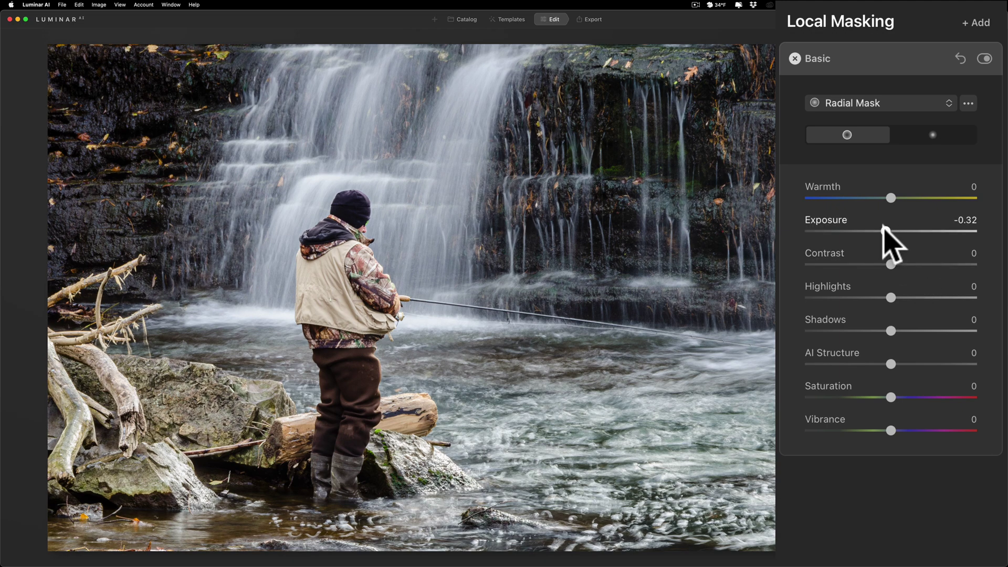
- Settle the surroundings' Exposure at -0.37 and toggle the layer off and on to compare
drag(884, 228, 883, 228)
click(882, 228)
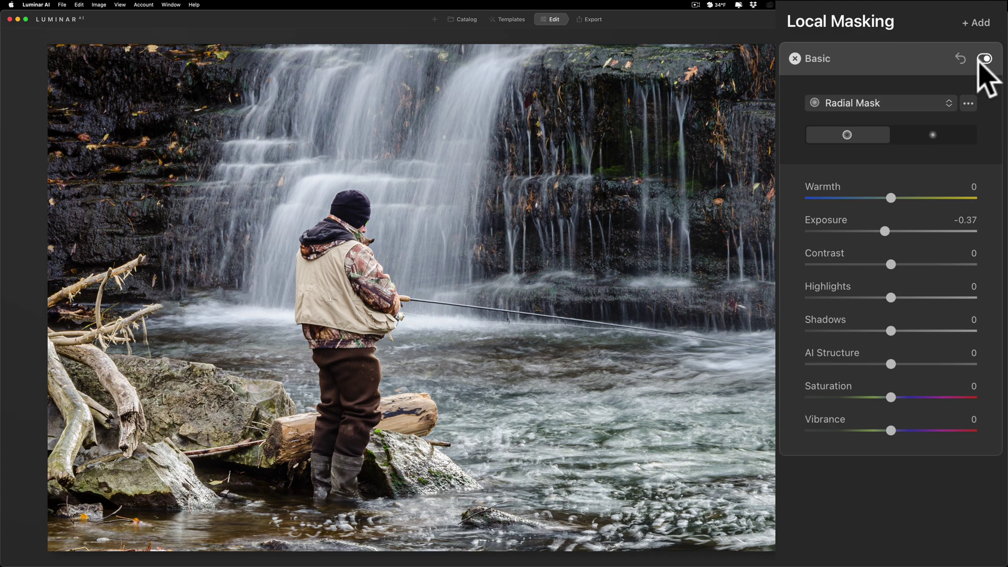
click(983, 58)
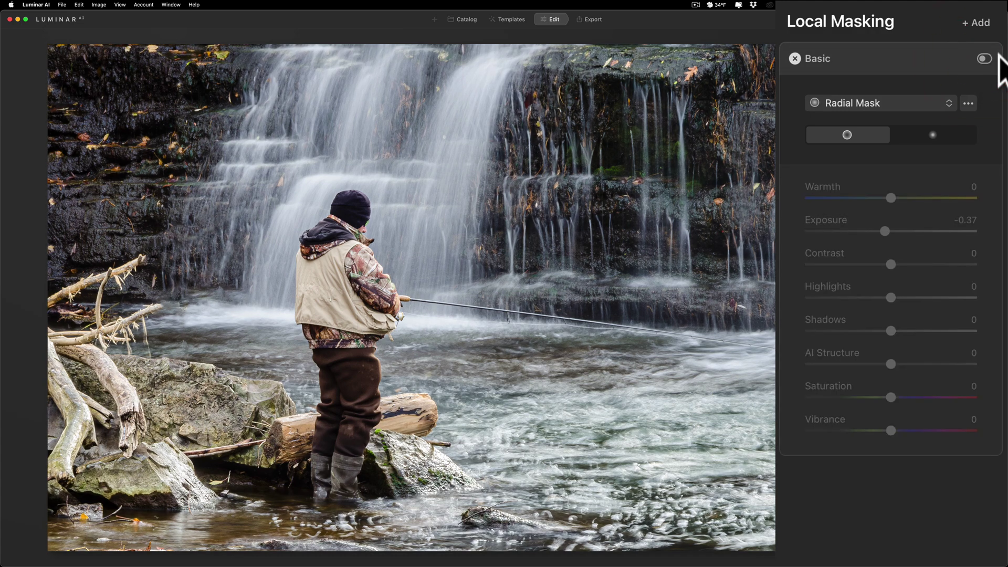
click(987, 58)
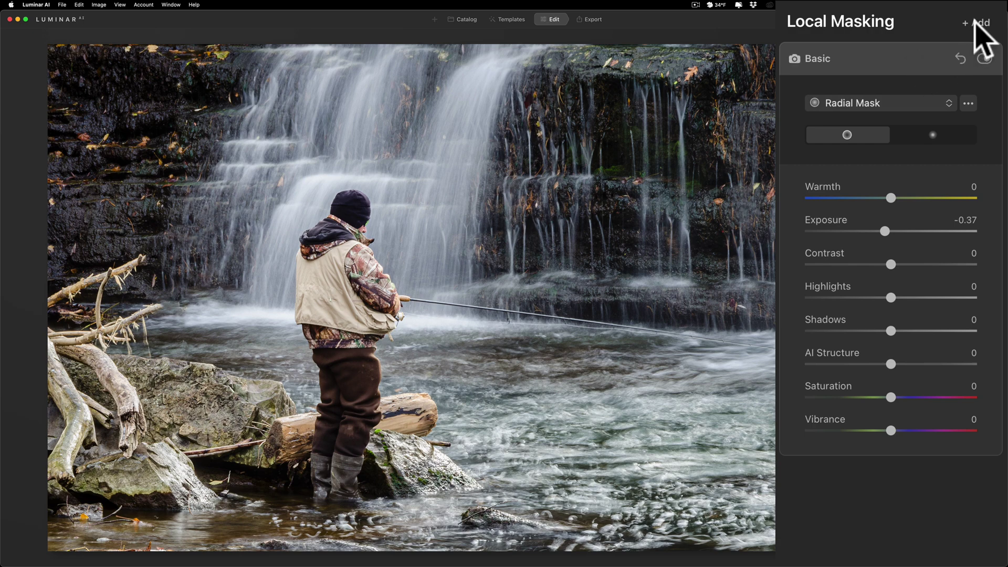
- Add a second Basic layer as a Radial Mask over the fisherman, narrowed horizontally
click(976, 23)
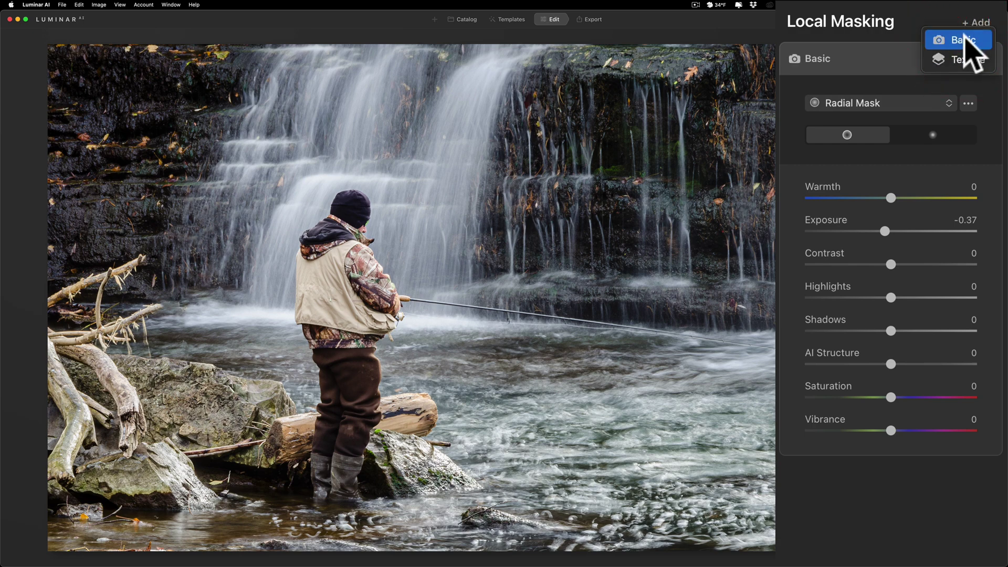
click(965, 39)
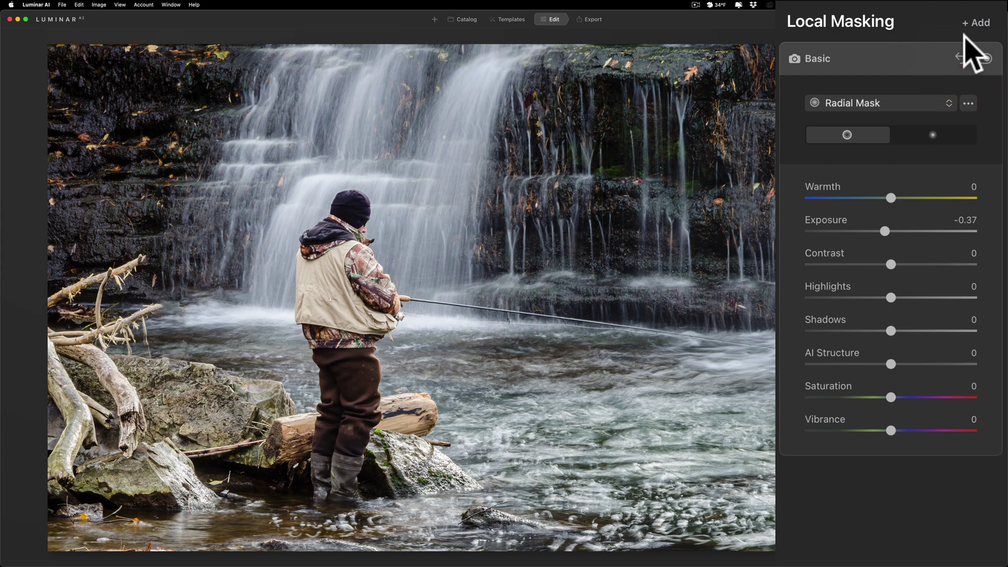
click(904, 107)
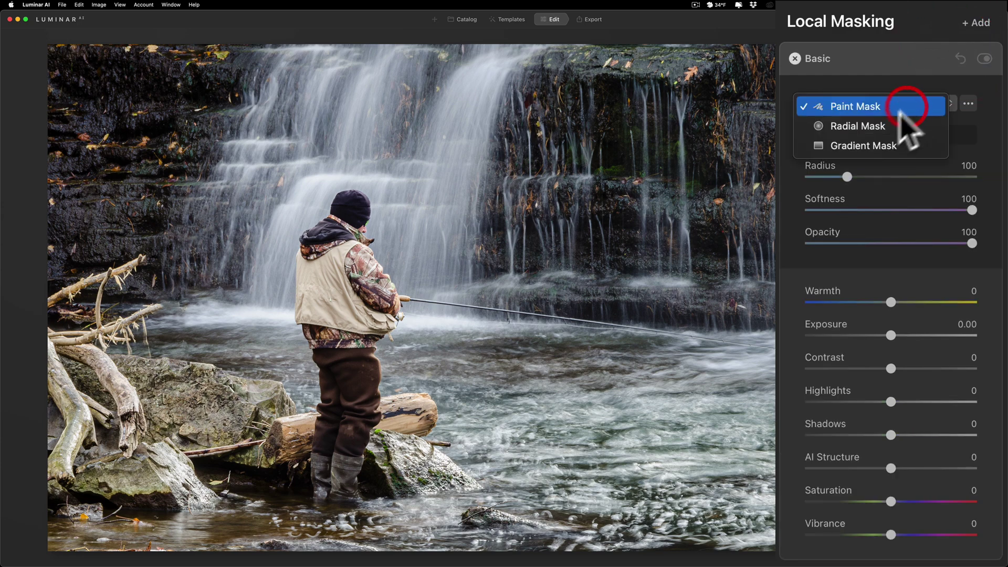
click(891, 126)
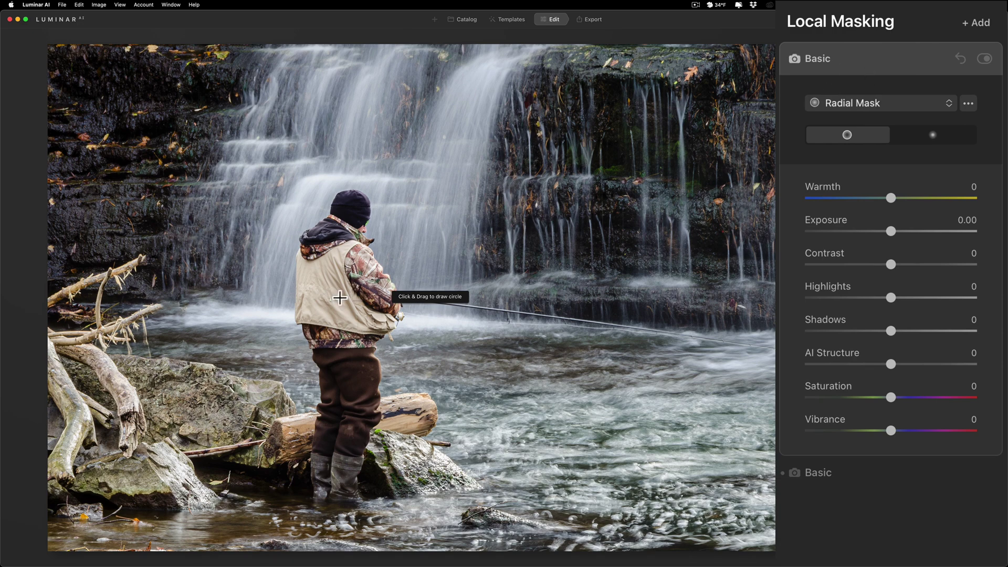
drag(340, 298, 381, 389)
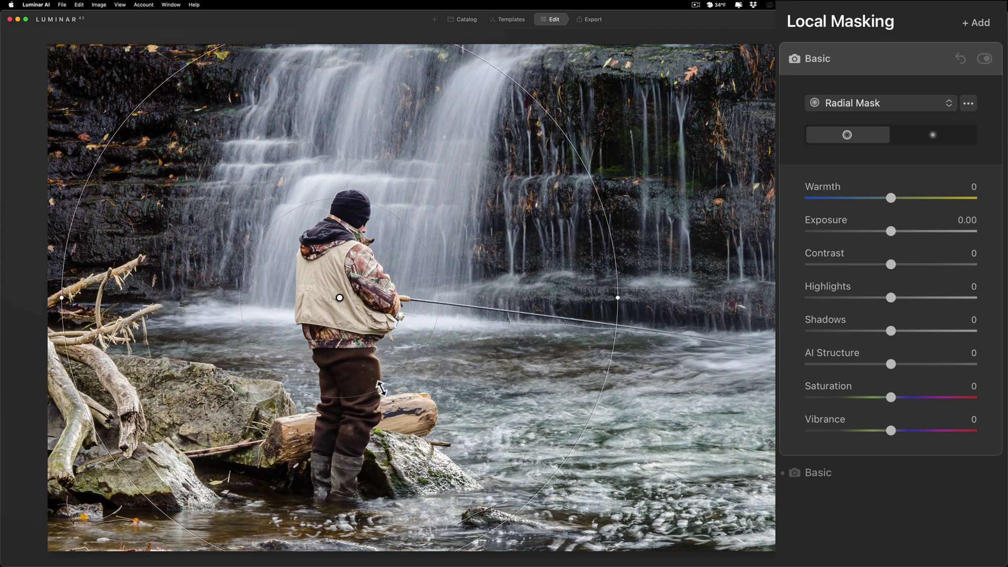
drag(617, 297, 489, 302)
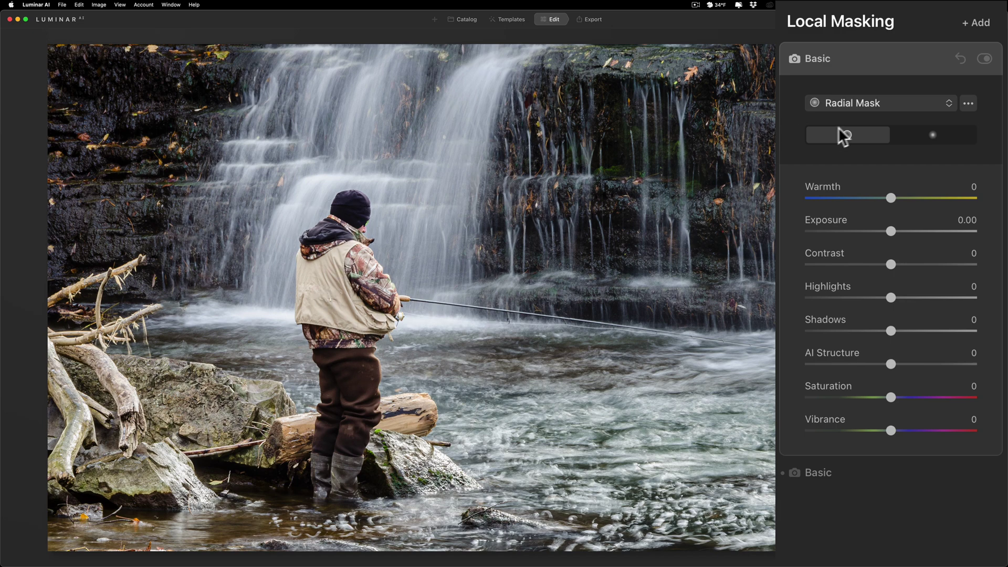
- Invert the second mask to the centre, widen and recentre it, then set Saturation 42, Exposure 0.24
click(925, 139)
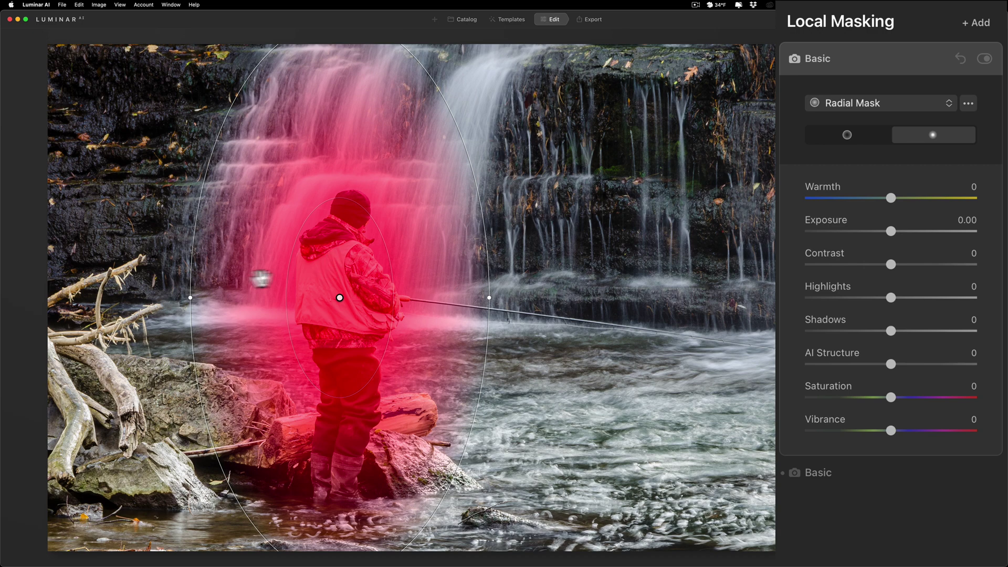
drag(191, 299, 171, 296)
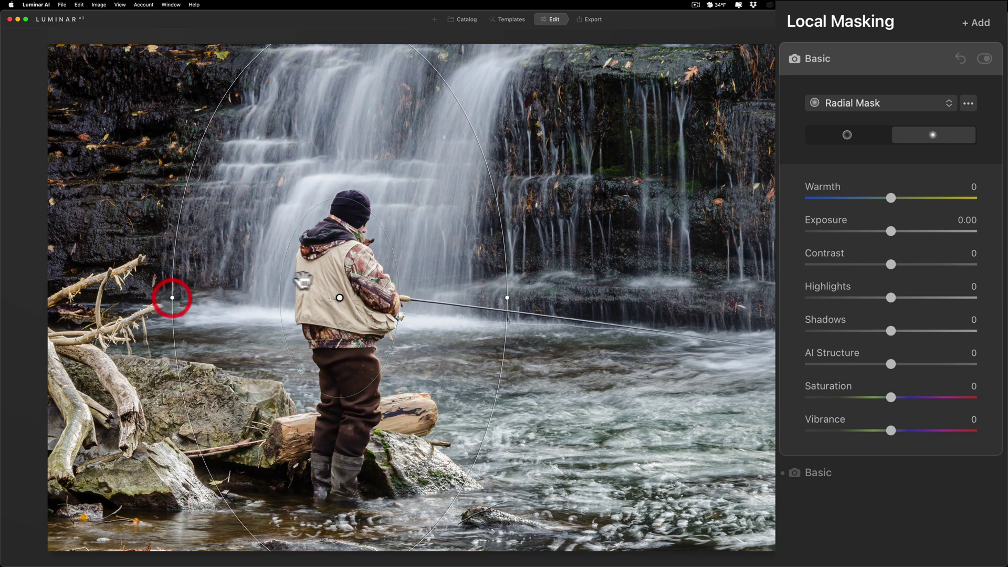
drag(339, 297, 358, 298)
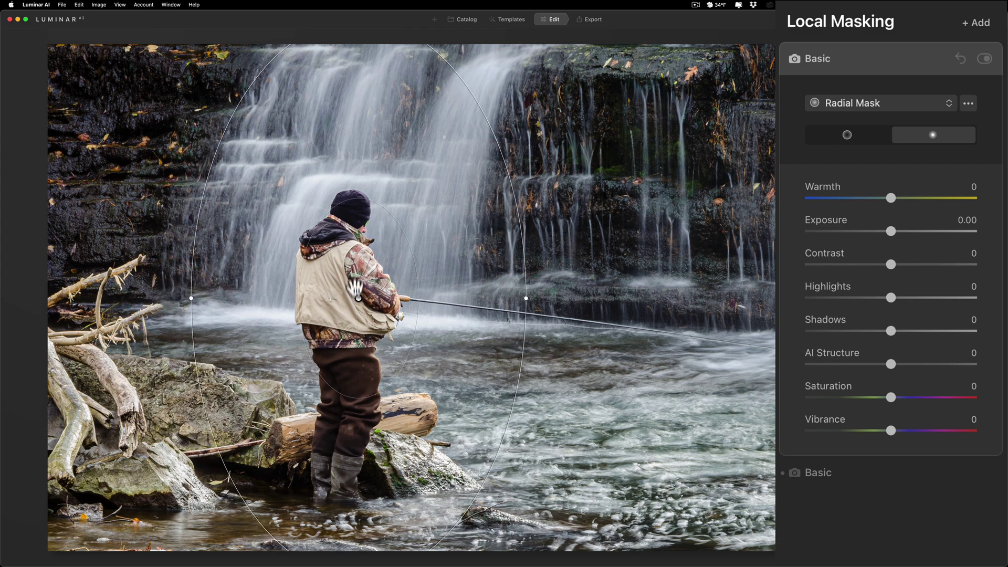
drag(358, 299, 355, 298)
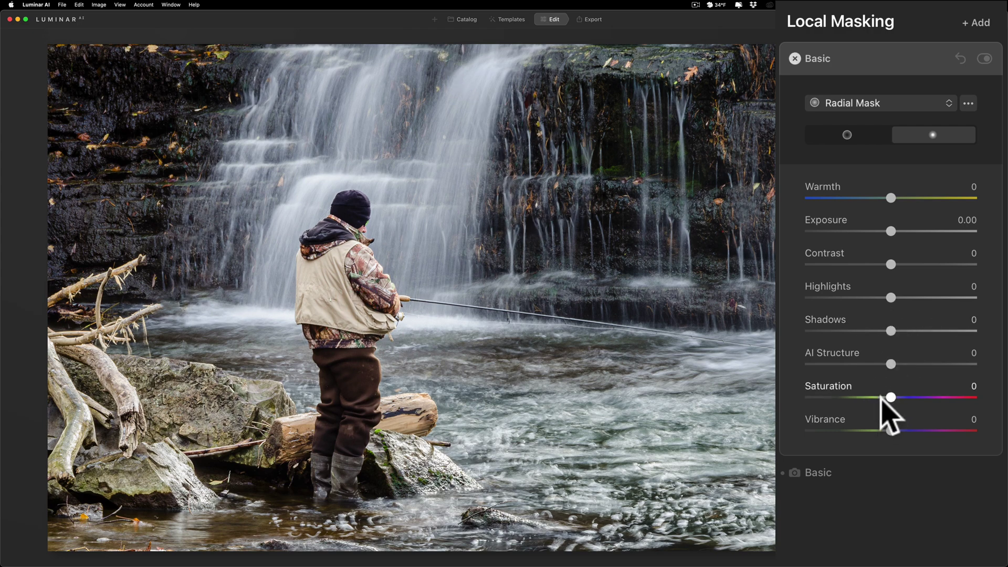
drag(891, 397, 926, 398)
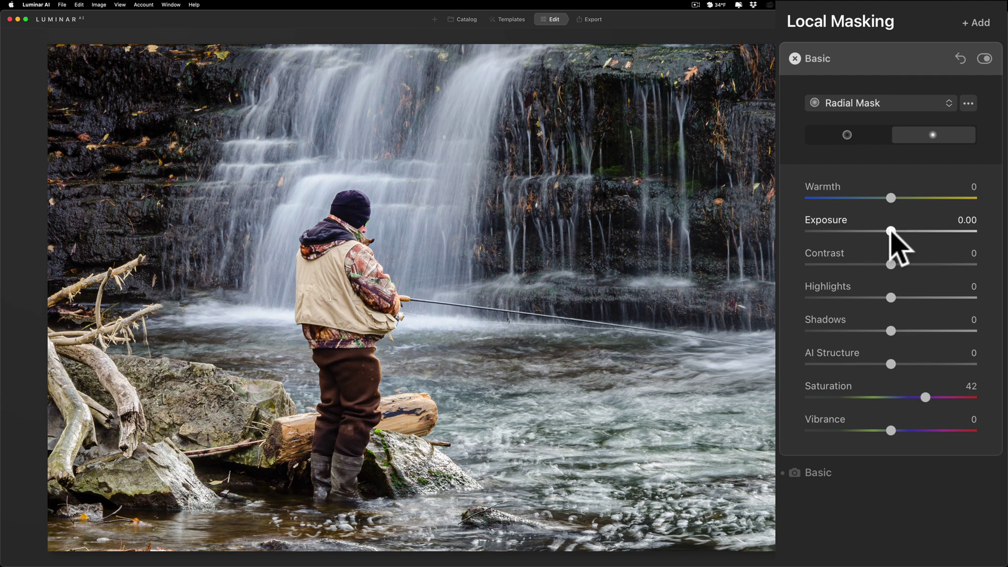
drag(891, 230, 894, 231)
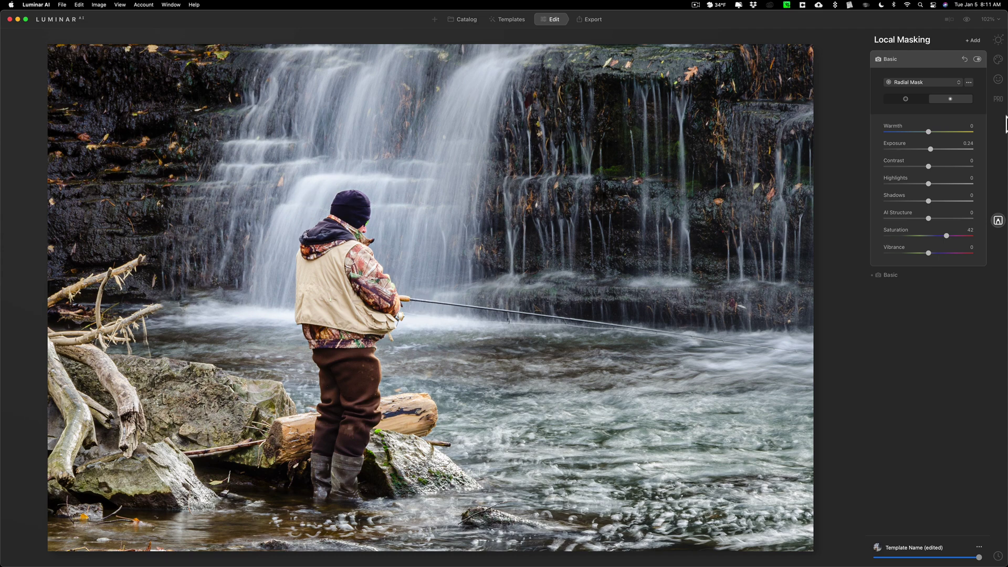
- Set the Essentials Vignette Amount to -22 at Size 50 to darken the edges
click(929, 57)
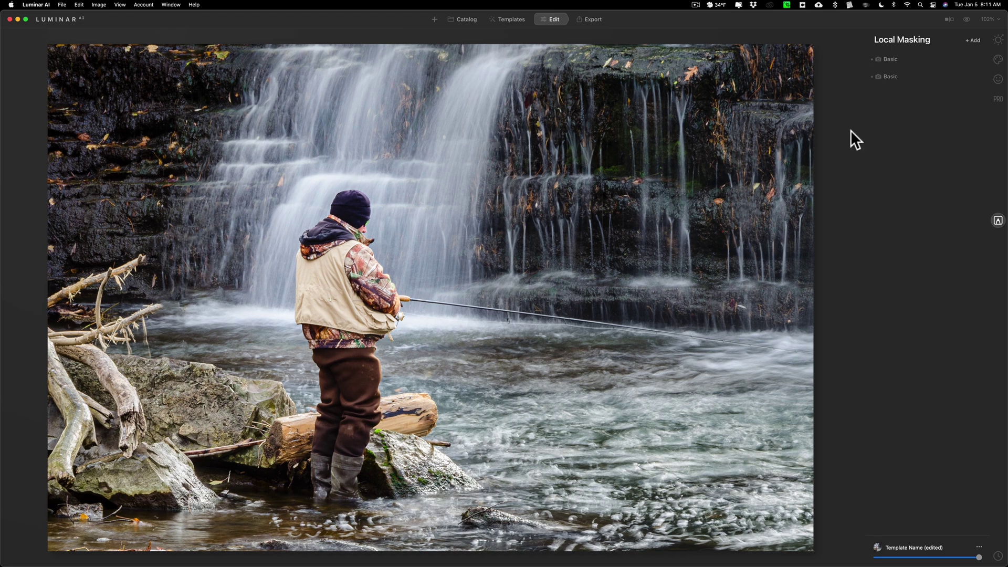
click(998, 40)
click(903, 234)
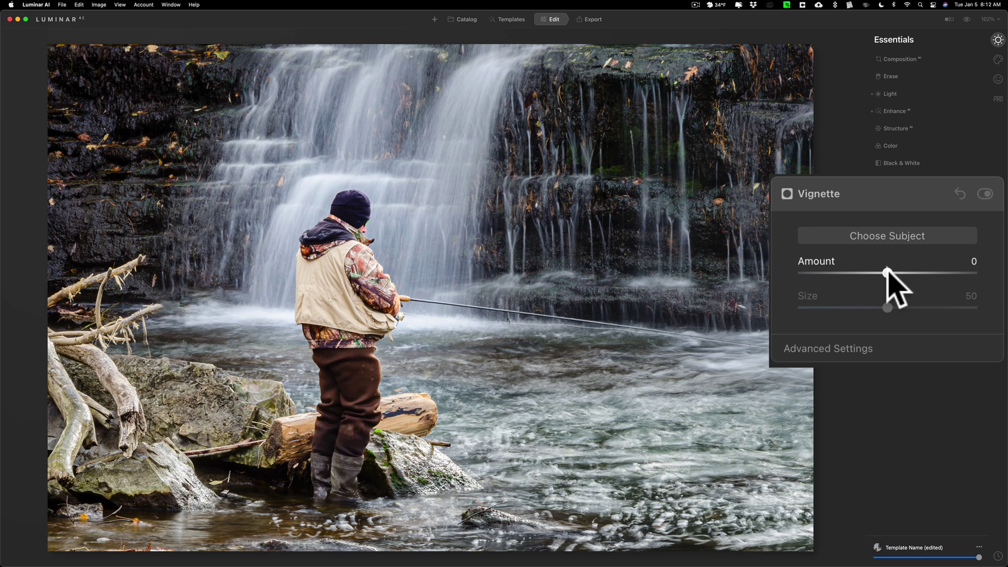
drag(888, 272, 851, 271)
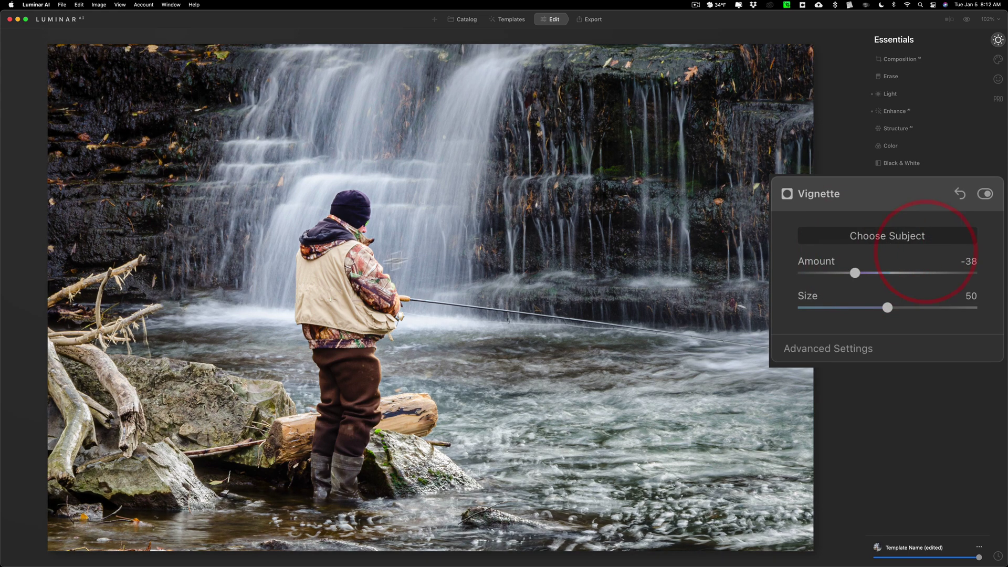
click(379, 271)
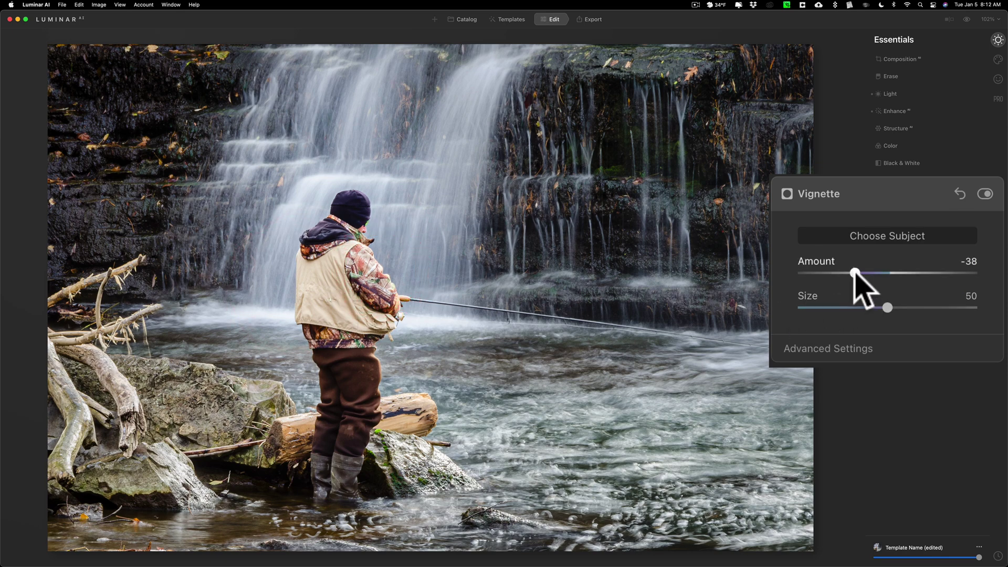
drag(854, 273, 855, 272)
drag(855, 272, 871, 272)
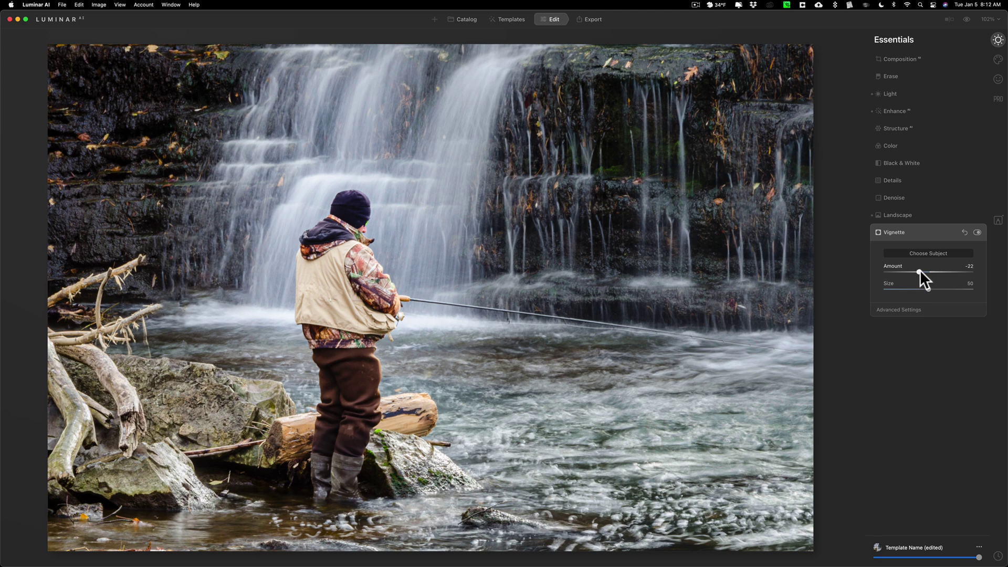
click(921, 232)
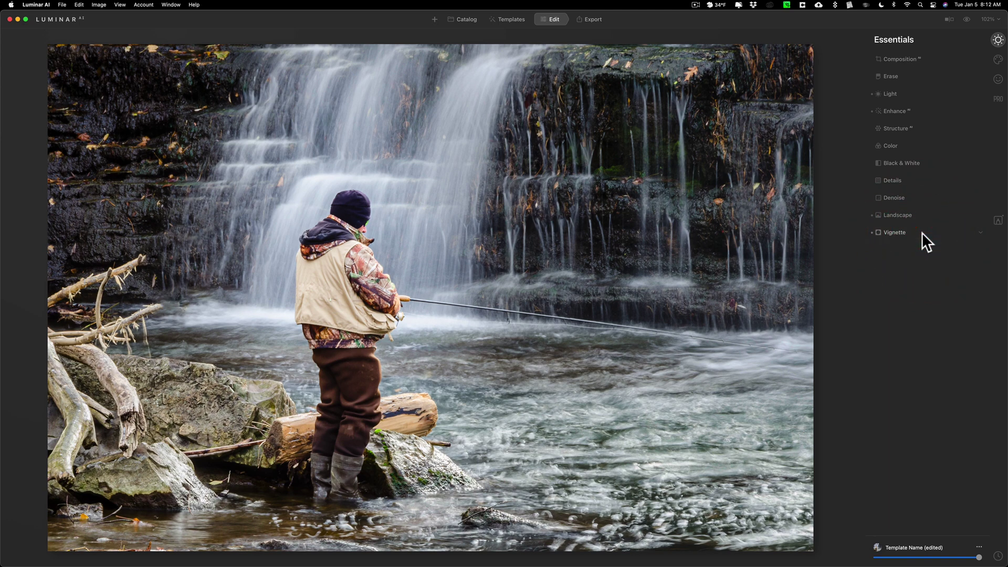